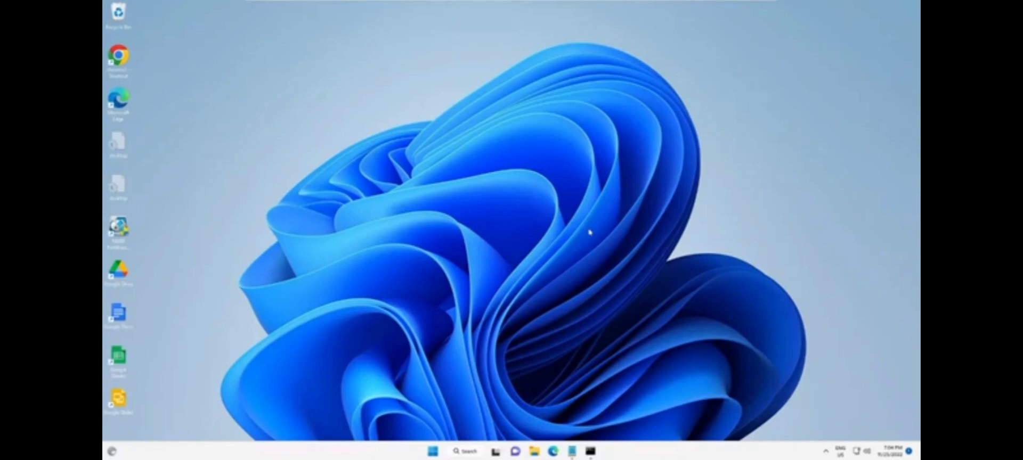
Check the Windows Update settings page for available updates and close it.
{"action": "left_click", "coordinate": [470, 453]}
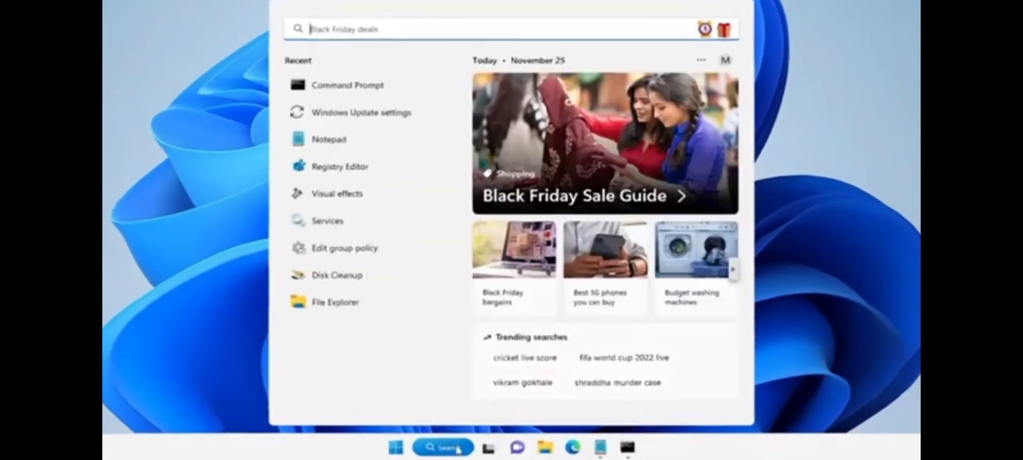
{"action": "type", "text": "update"}
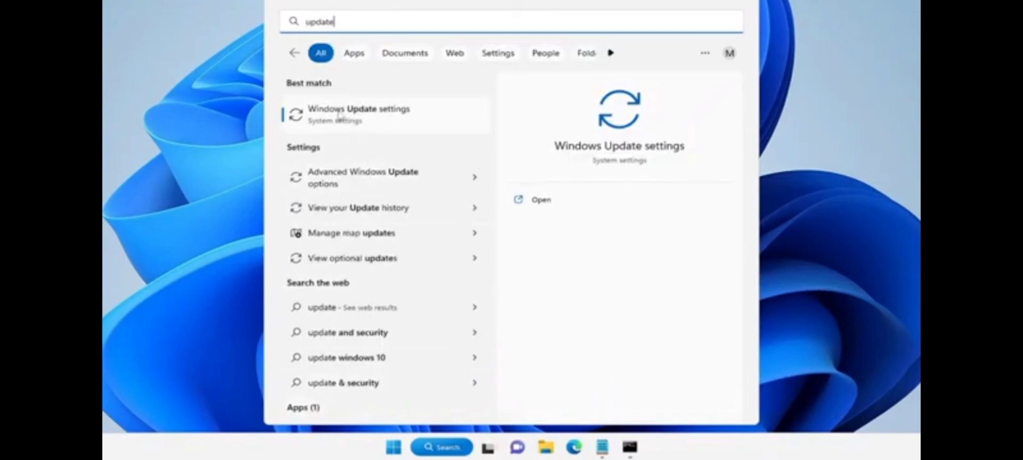
{"action": "left_click", "coordinate": [376, 119]}
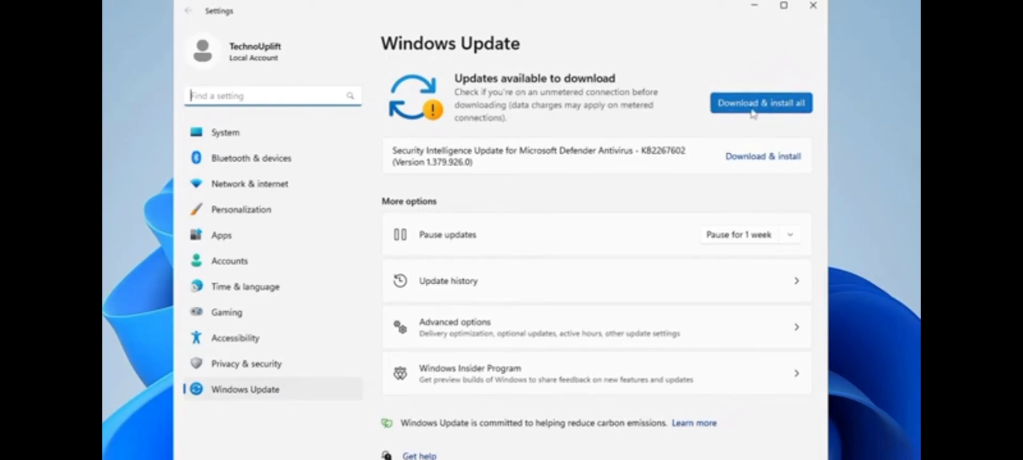
{"action": "left_click", "coordinate": [812, 9]}
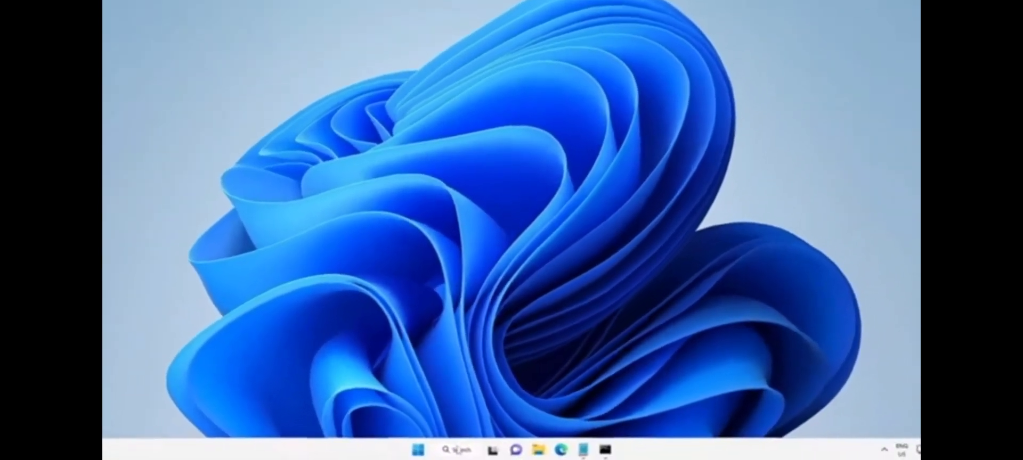
Run sfc /scannow in a Command Prompt opened as administrator and minimize the window while it scans.
{"action": "left_click", "coordinate": [460, 450]}
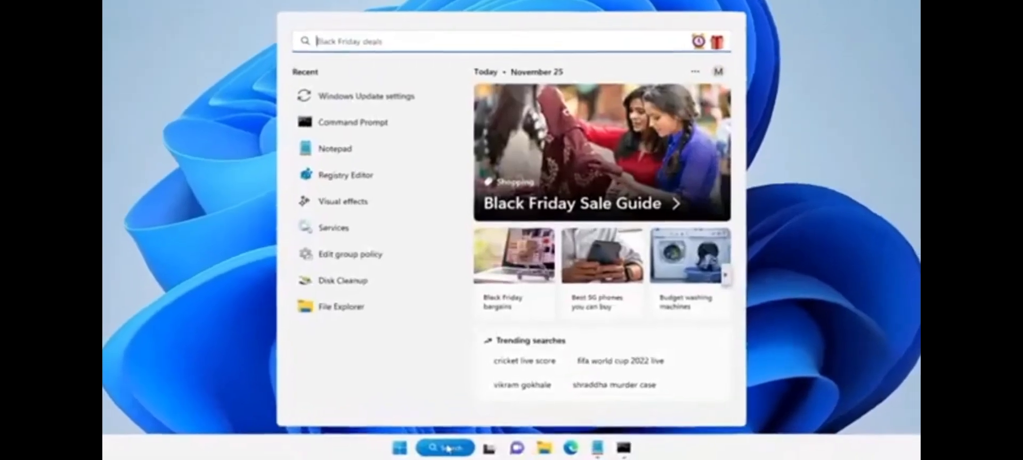
{"action": "type", "text": "cmd"}
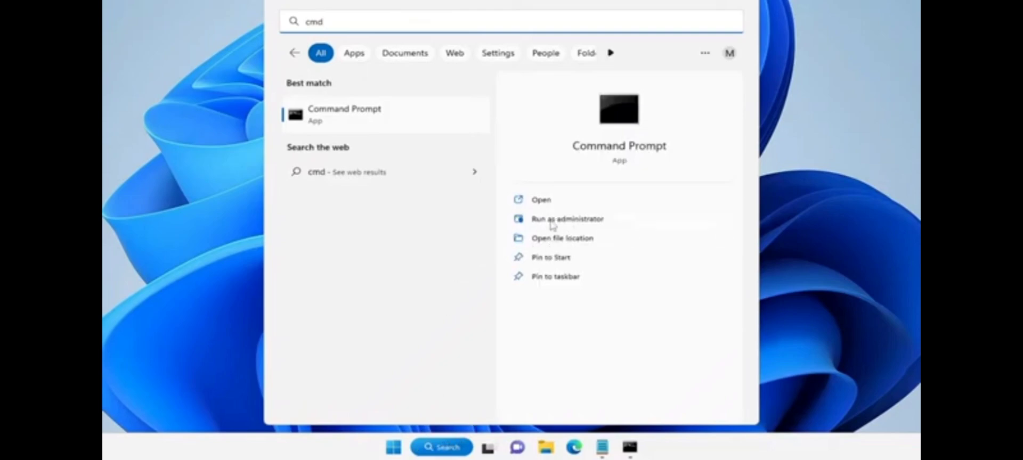
{"action": "left_click", "coordinate": [567, 223]}
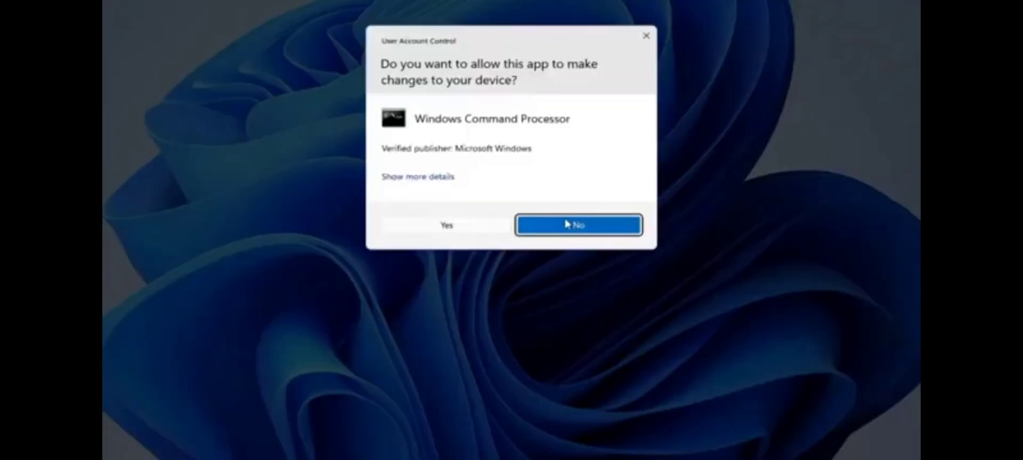
{"action": "left_click", "coordinate": [476, 226]}
{"action": "type", "text": "sfc /scannow"}
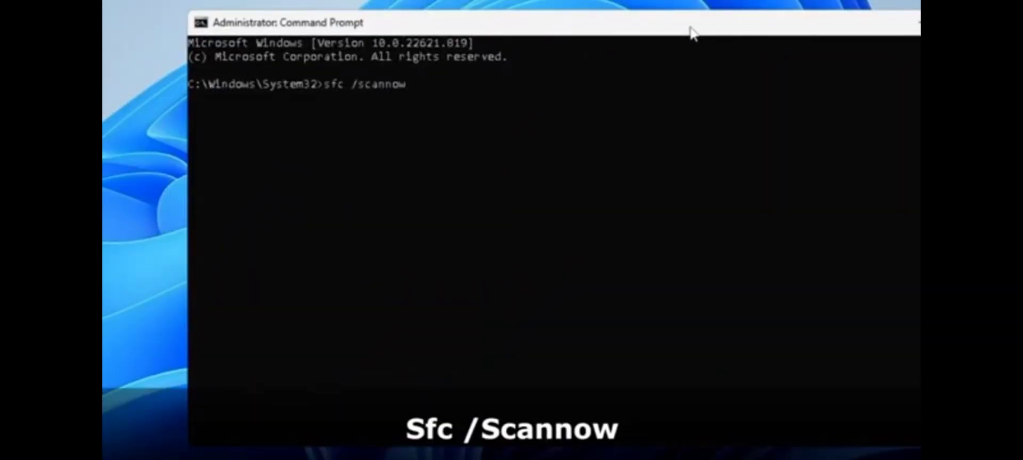
{"action": "key", "text": "Return"}
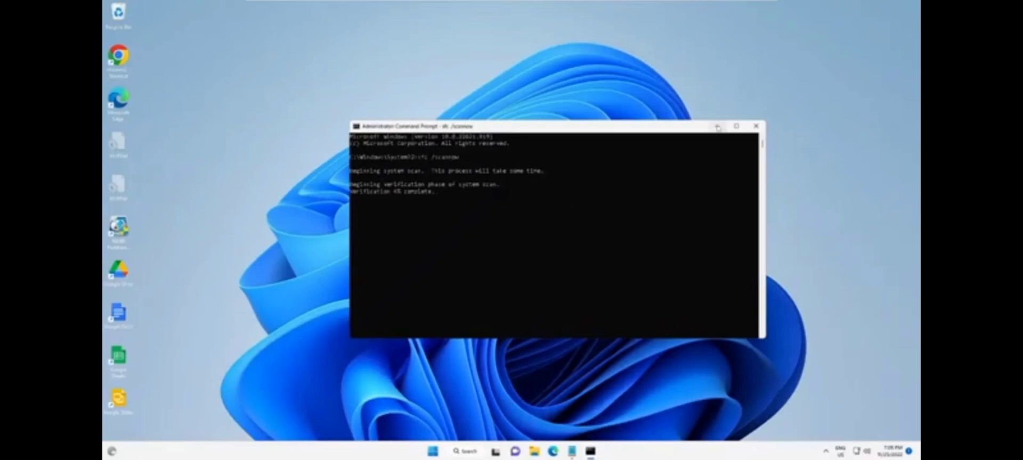
{"action": "left_click", "coordinate": [719, 124]}
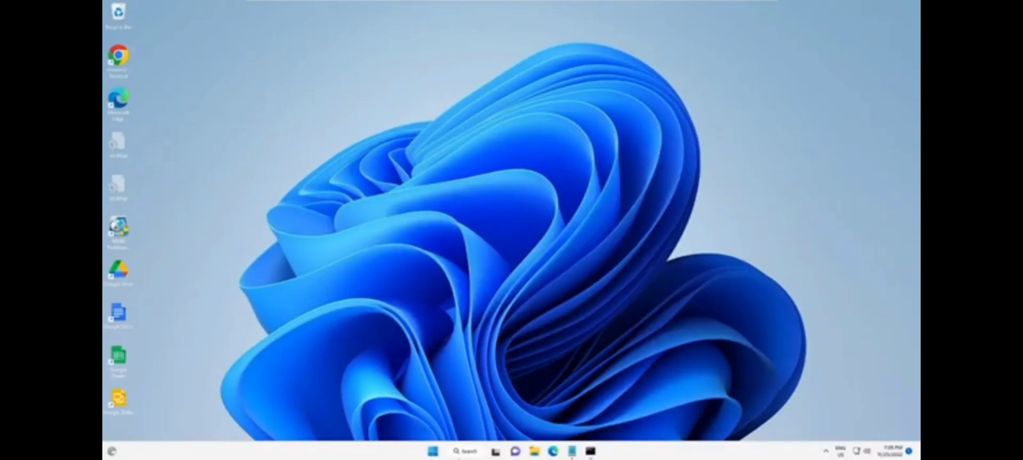
Open the Other troubleshooters page in the system's Troubleshoot settings.
{"action": "left_click", "coordinate": [466, 452]}
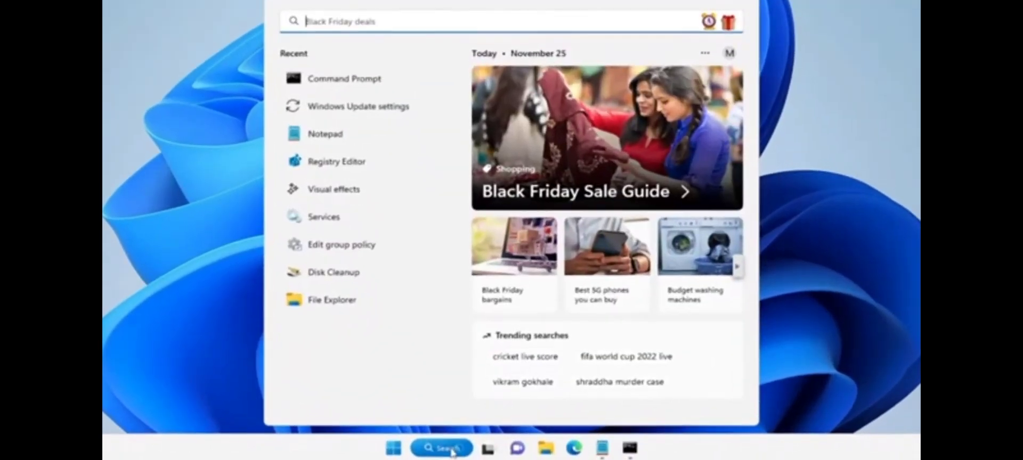
{"action": "type", "text": "troubl"}
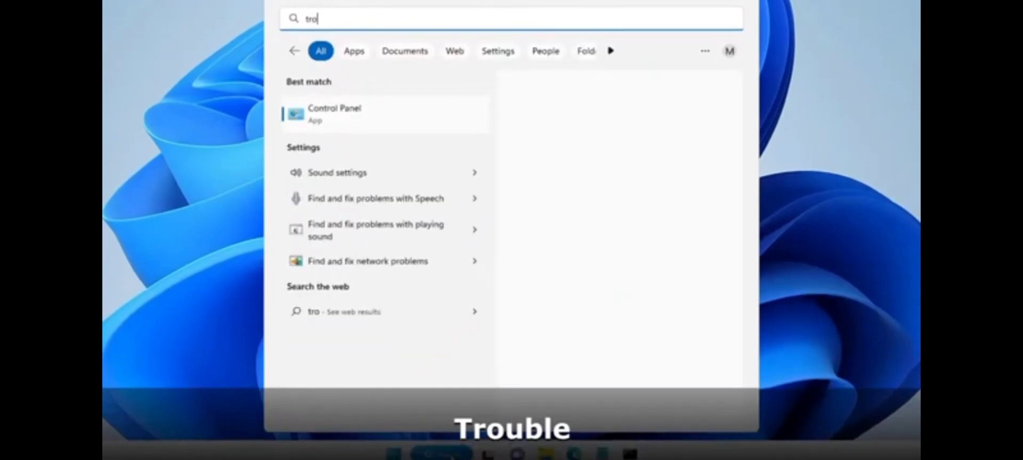
{"action": "type", "text": "e"}
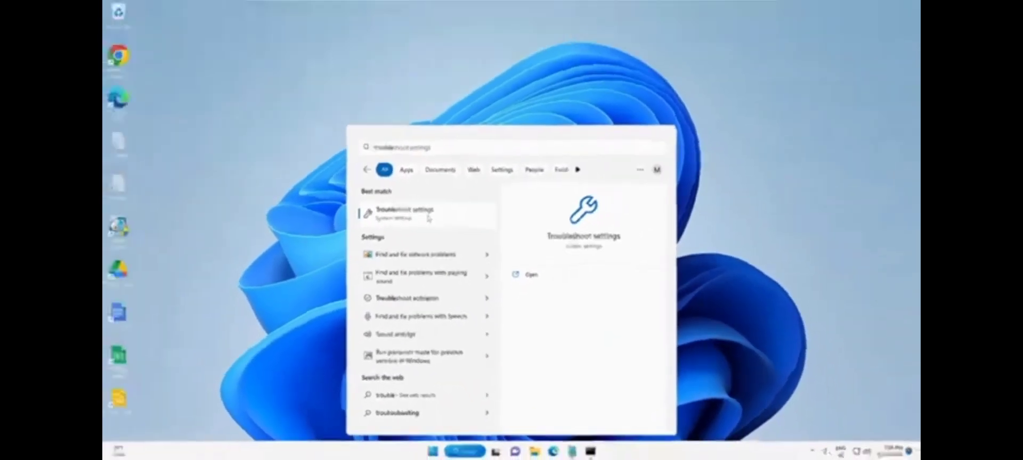
{"action": "left_click", "coordinate": [428, 216]}
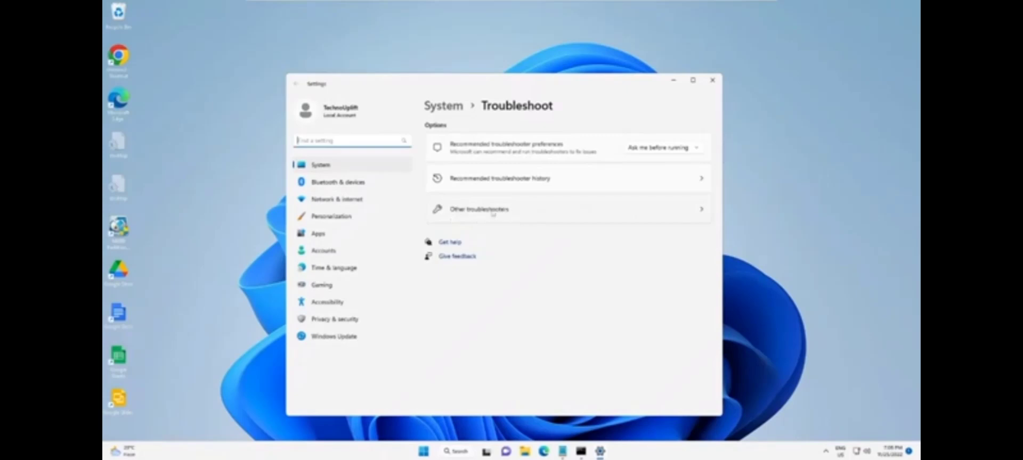
{"action": "left_click", "coordinate": [492, 215]}
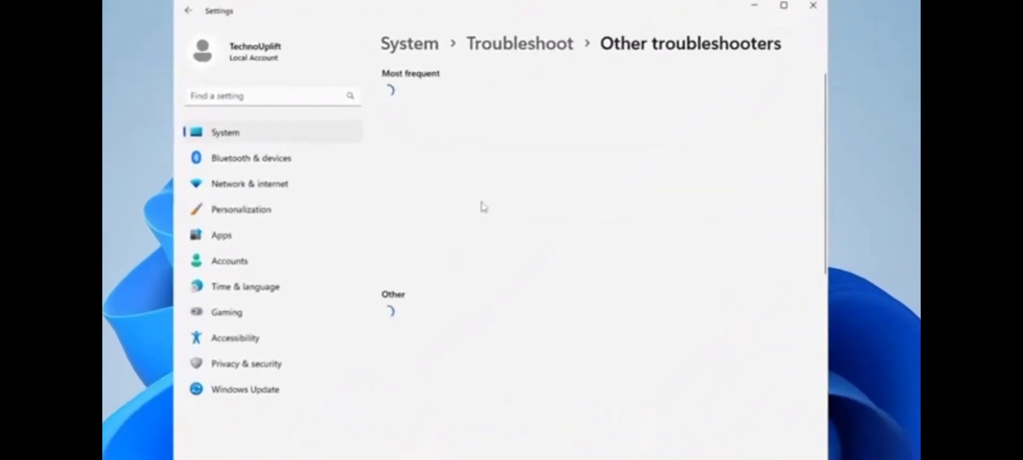
Run the Windows Store Apps troubleshooter, and close both it and Settings when it finishes.
{"action": "scroll", "coordinate": [493, 214], "scroll_direction": "down", "scroll_amount": 3}
{"action": "scroll", "coordinate": [481, 205], "scroll_direction": "down", "scroll_amount": 5}
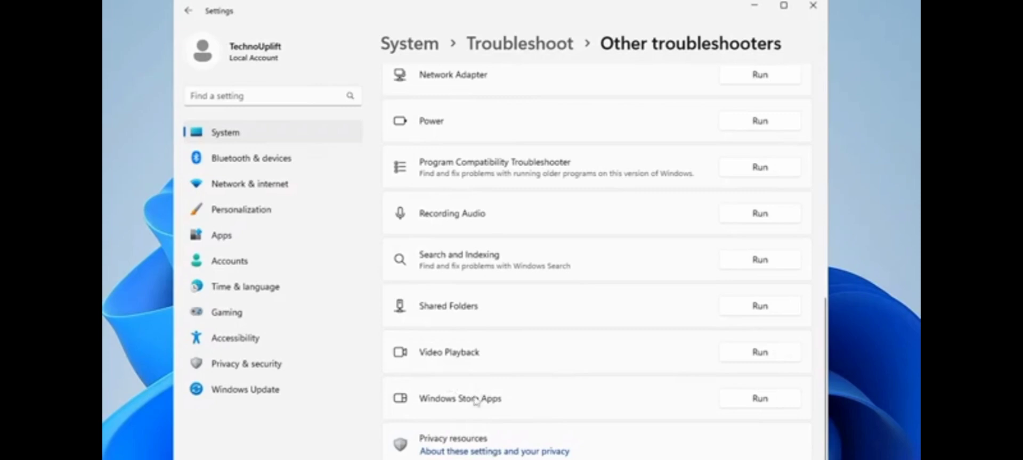
{"action": "left_click", "coordinate": [761, 399]}
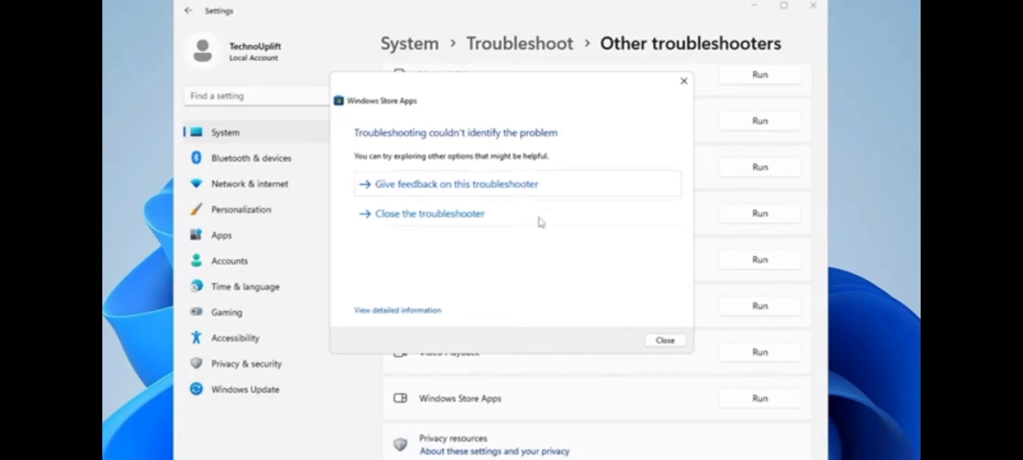
{"action": "left_click", "coordinate": [665, 341]}
{"action": "left_click", "coordinate": [814, 7]}
Reset the Microsoft Store cache by running wsreset.exe as administrator, and close the Store window that opens.
{"action": "key", "text": "super+s"}
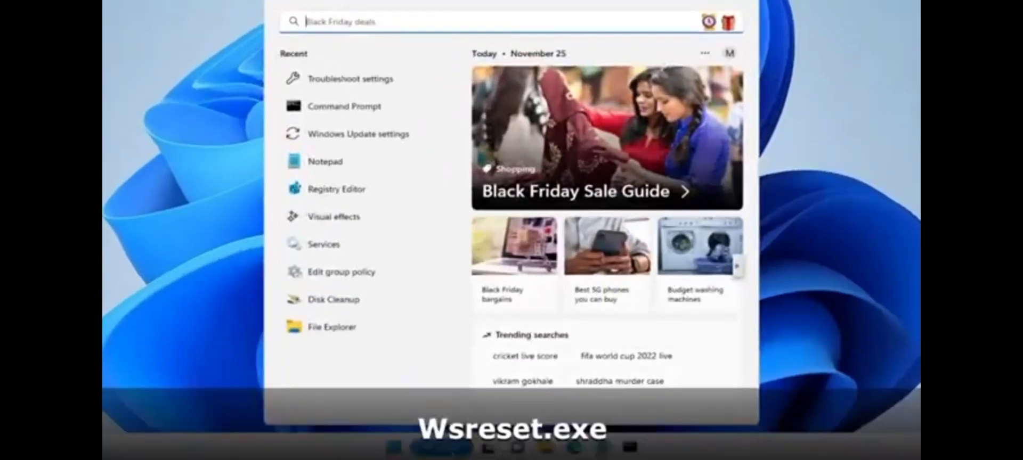
{"action": "type", "text": "wsreset.exe"}
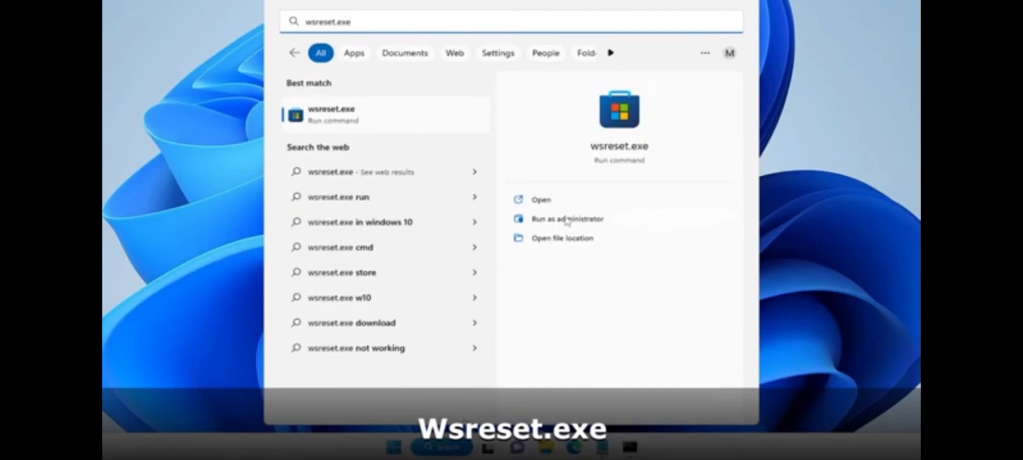
{"action": "left_click", "coordinate": [567, 219]}
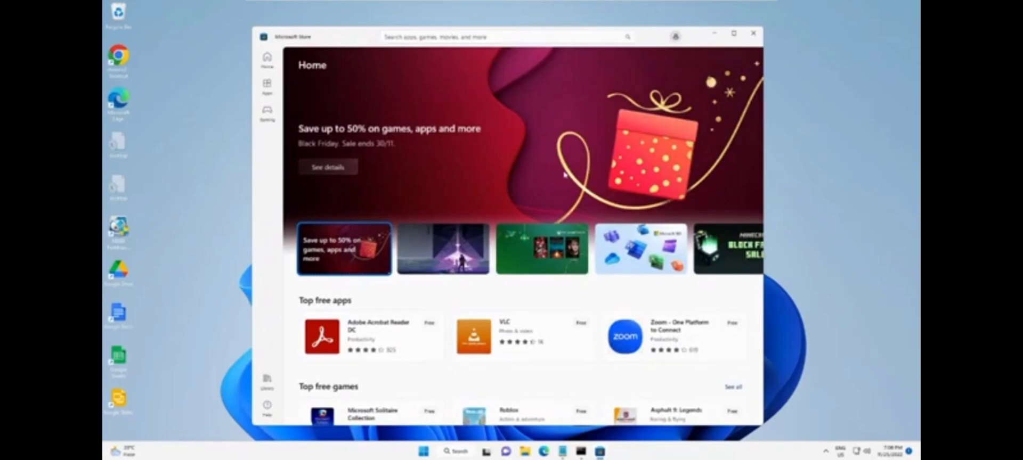
{"action": "left_click", "coordinate": [758, 35]}
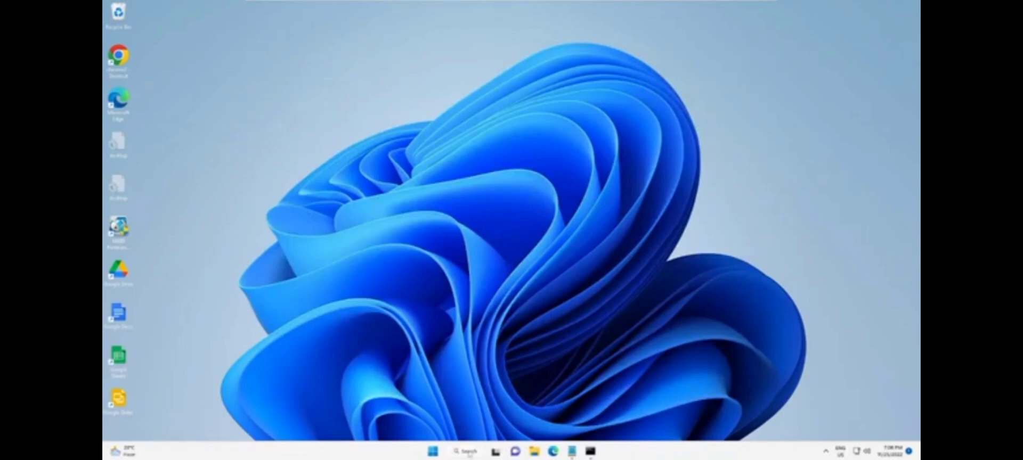
Reset the Microsoft Store app from its app settings, confirming the deletion of its data.
{"action": "left_click", "coordinate": [468, 453]}
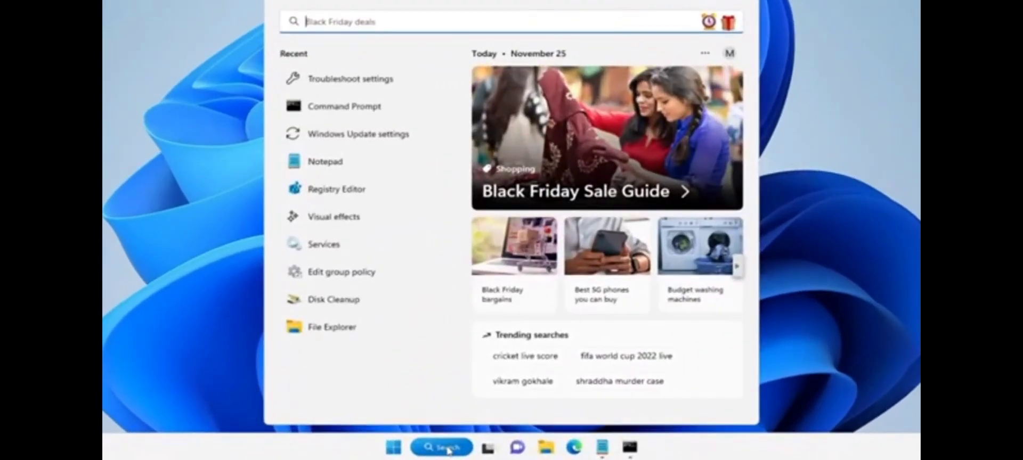
{"action": "type", "text": "store"}
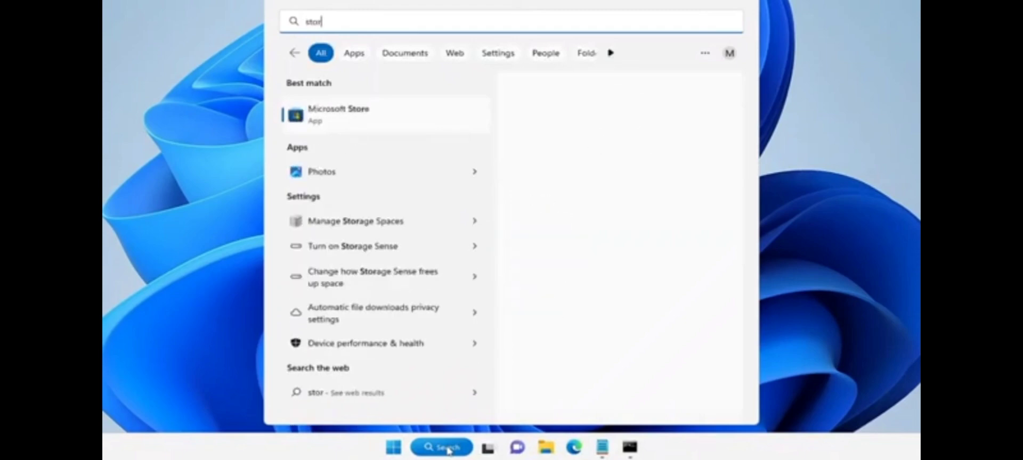
{"action": "right_click", "coordinate": [355, 124]}
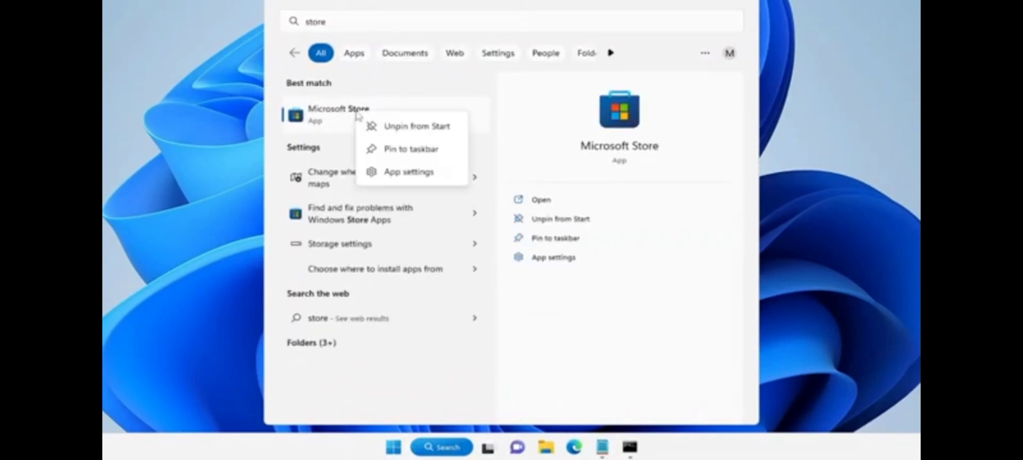
{"action": "left_click", "coordinate": [418, 171]}
{"action": "scroll", "coordinate": [479, 235], "scroll_direction": "down", "scroll_amount": 10}
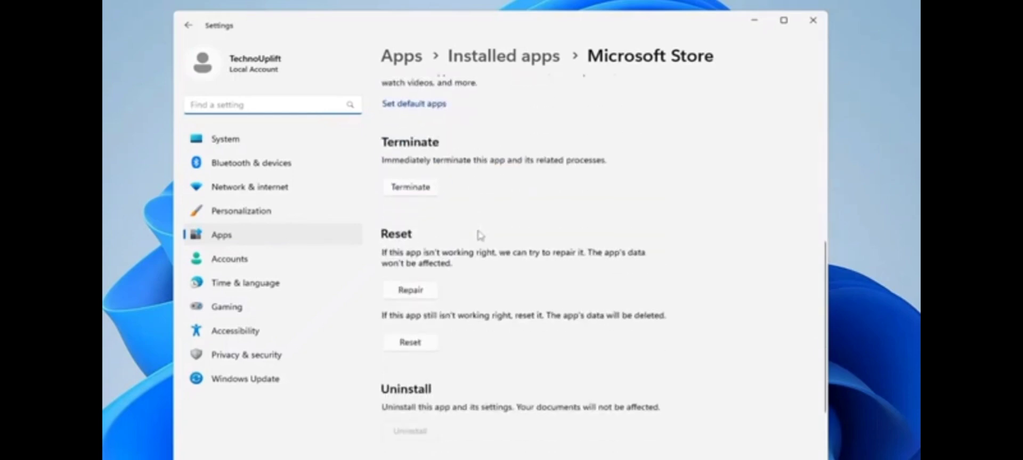
{"action": "left_click", "coordinate": [410, 181]}
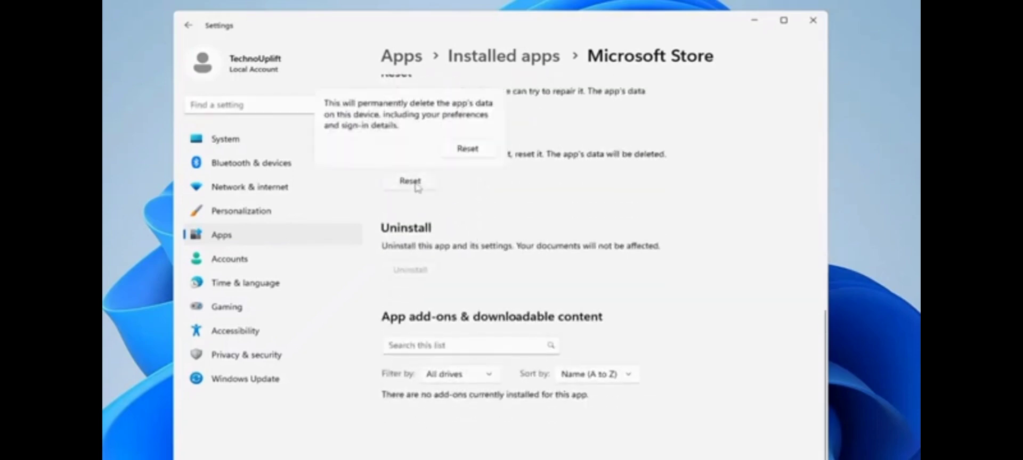
{"action": "left_click", "coordinate": [477, 152]}
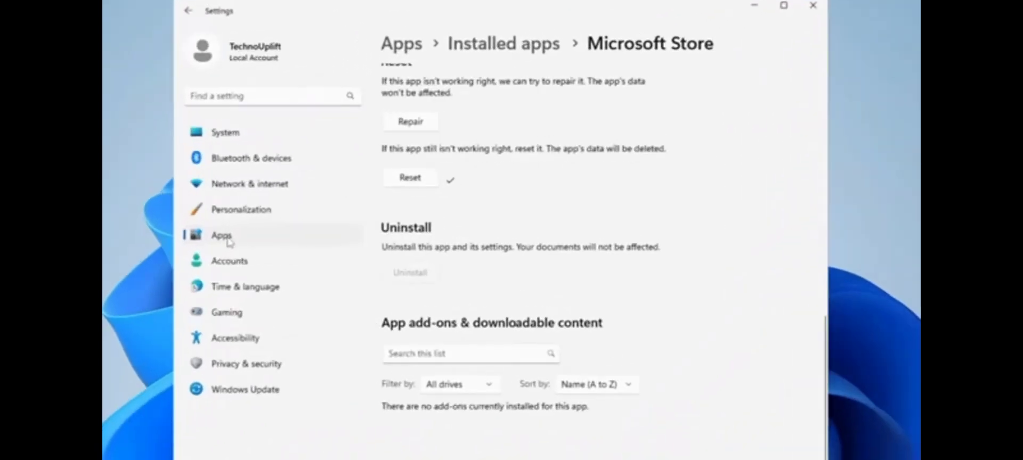
Open the advanced options of Microsoft Teams from the list of installed apps.
{"action": "left_click", "coordinate": [324, 237]}
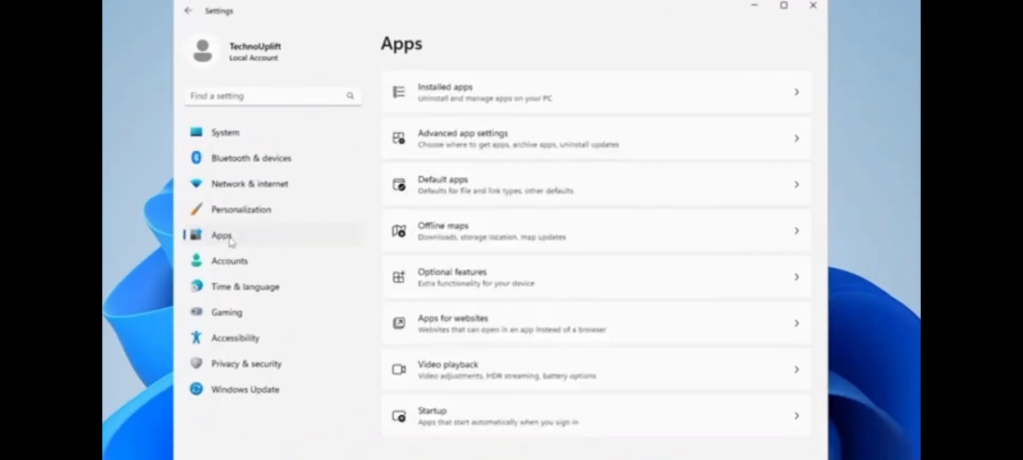
{"action": "left_click", "coordinate": [477, 91]}
{"action": "scroll", "coordinate": [457, 197], "scroll_direction": "down", "scroll_amount": 10}
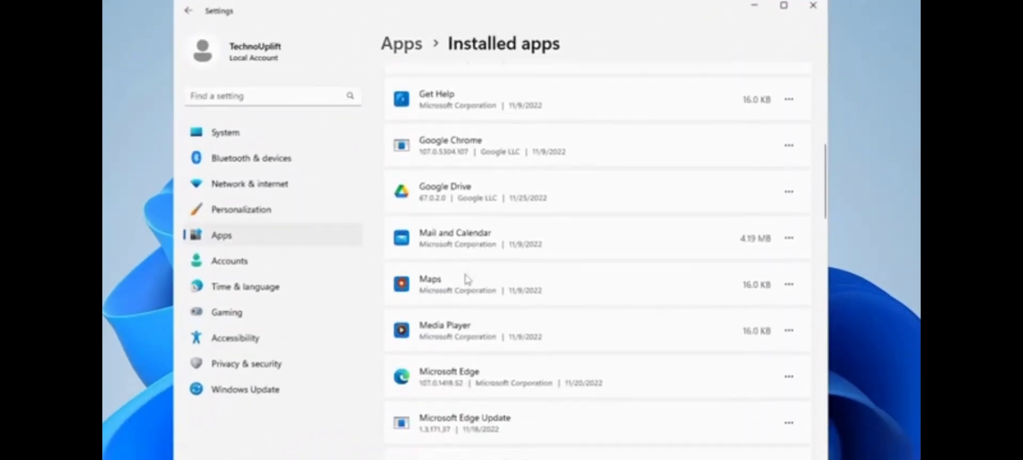
{"action": "scroll", "coordinate": [467, 279], "scroll_direction": "down", "scroll_amount": 5}
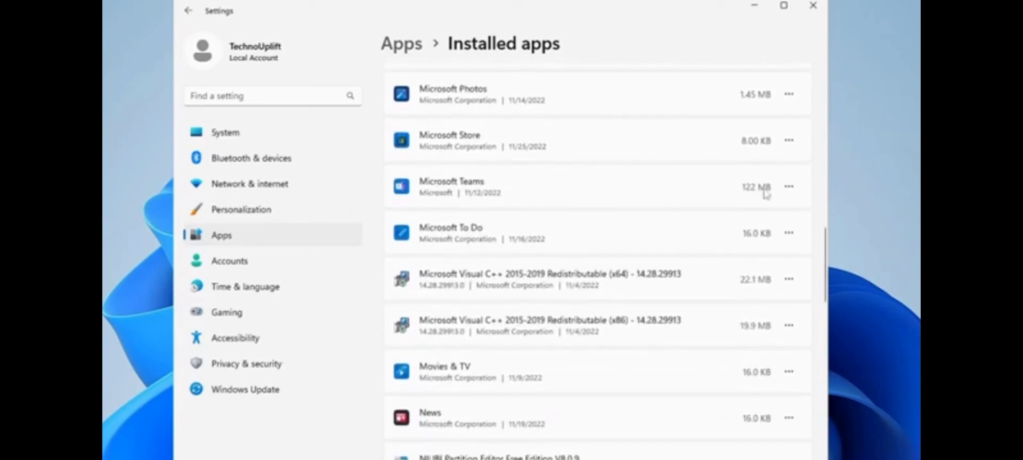
{"action": "left_click", "coordinate": [790, 187]}
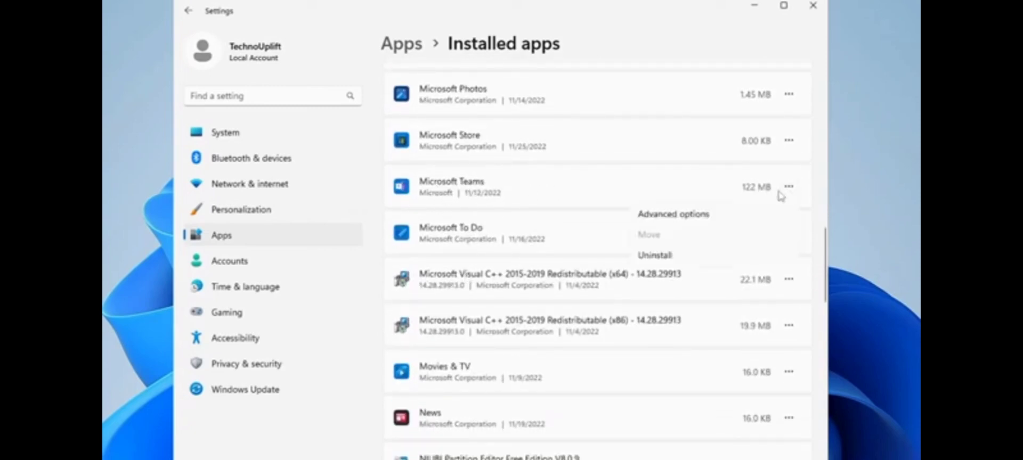
{"action": "left_click", "coordinate": [672, 215]}
Reset the Microsoft Teams app, confirming the deletion of its data, and close Settings.
{"action": "scroll", "coordinate": [487, 238], "scroll_direction": "down", "scroll_amount": 8}
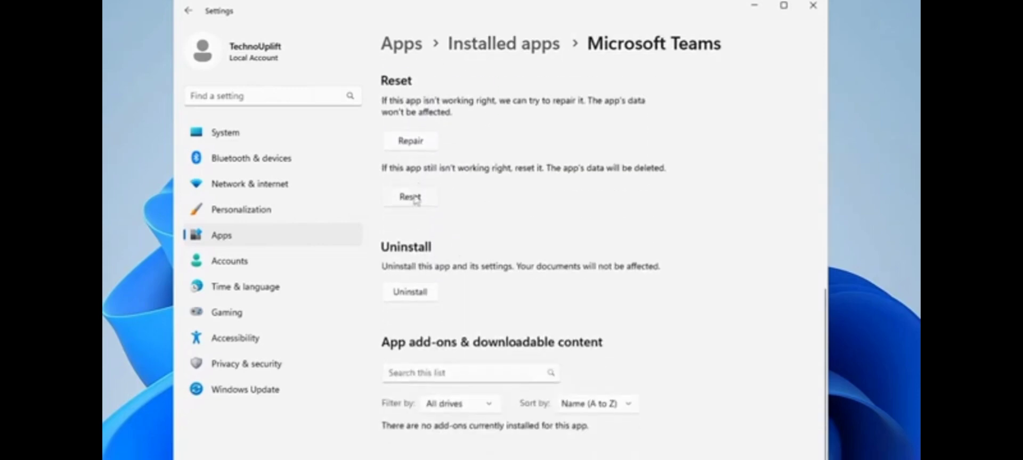
{"action": "left_click", "coordinate": [416, 198]}
{"action": "left_click", "coordinate": [469, 164]}
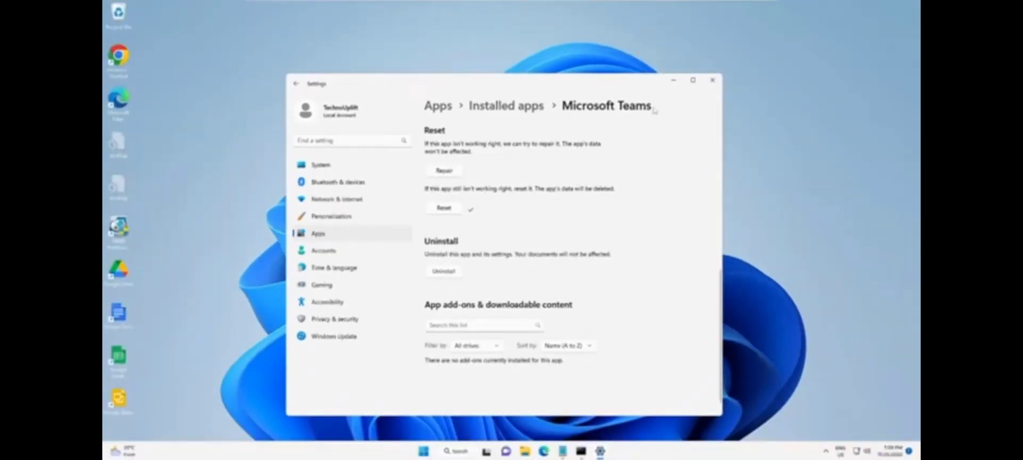
{"action": "left_click", "coordinate": [713, 80]}
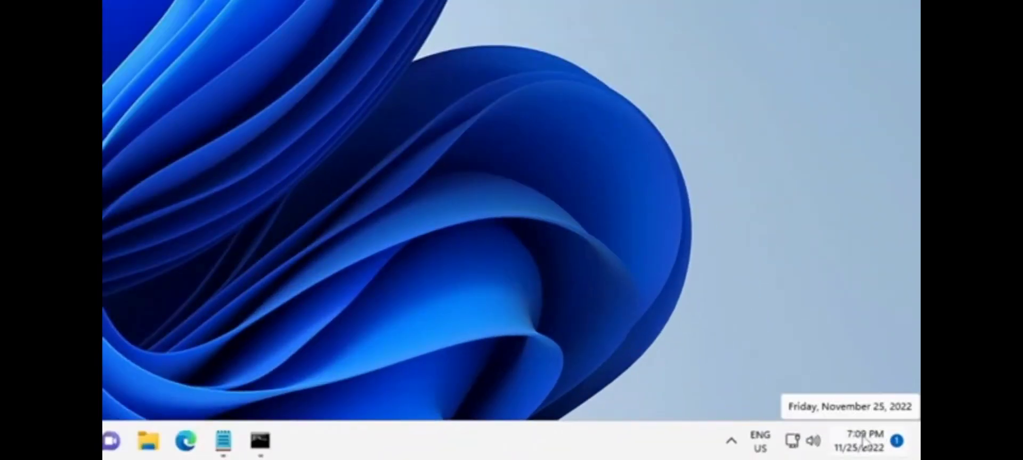
Open the date and time settings and check the automatic time, automatic time zone and additional settings.
{"action": "right_click", "coordinate": [865, 442]}
{"action": "left_click", "coordinate": [830, 374]}
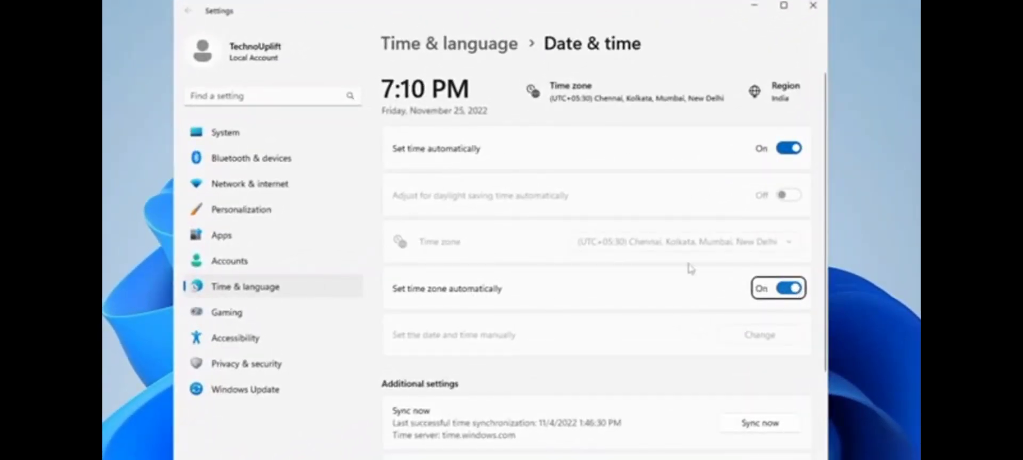
{"action": "scroll", "coordinate": [691, 269], "scroll_direction": "down", "scroll_amount": 4}
{"action": "left_click", "coordinate": [526, 367]}
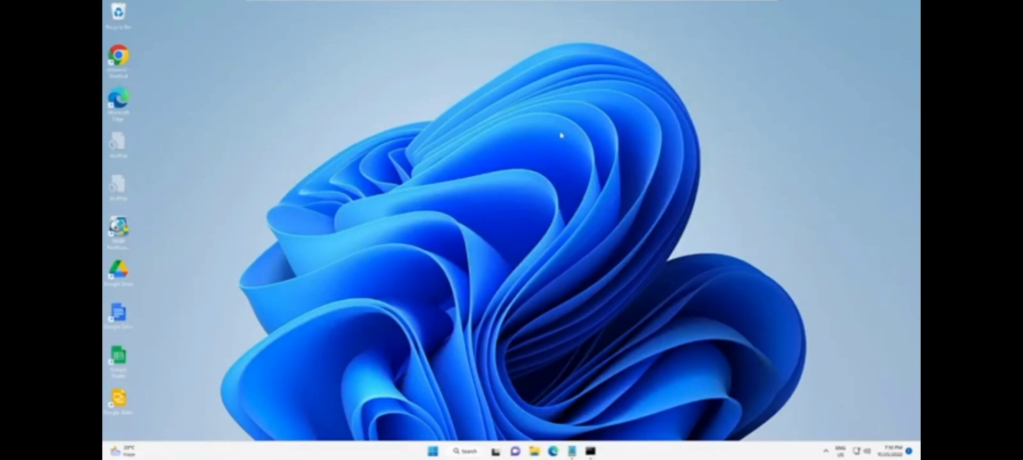
Search for powershell and run Windows PowerShell as administrator, allowing it to make changes to the device.
{"action": "left_click", "coordinate": [467, 452]}
{"action": "type", "text": "powershell"}
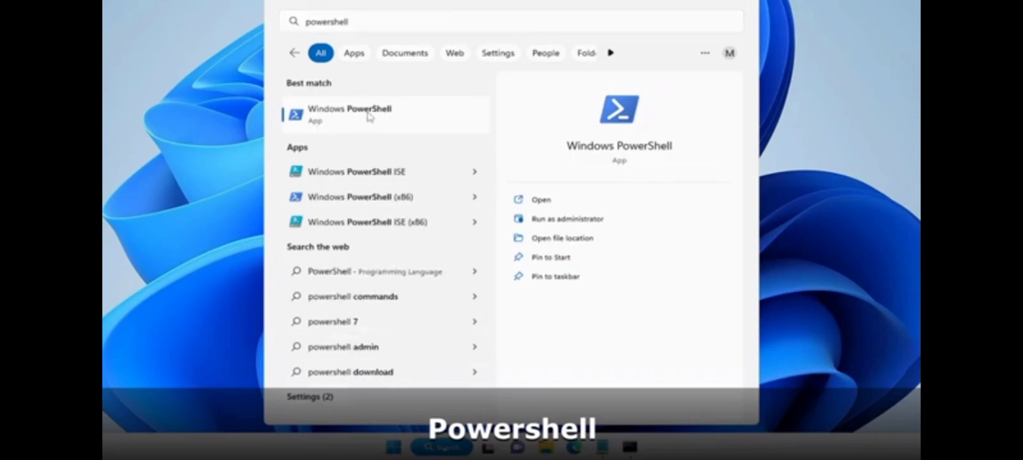
{"action": "right_click", "coordinate": [369, 116]}
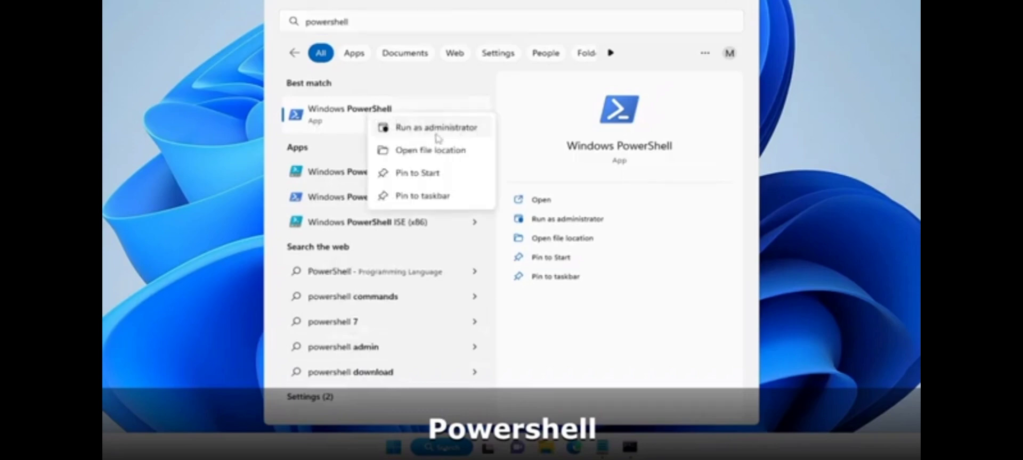
{"action": "left_click", "coordinate": [463, 130]}
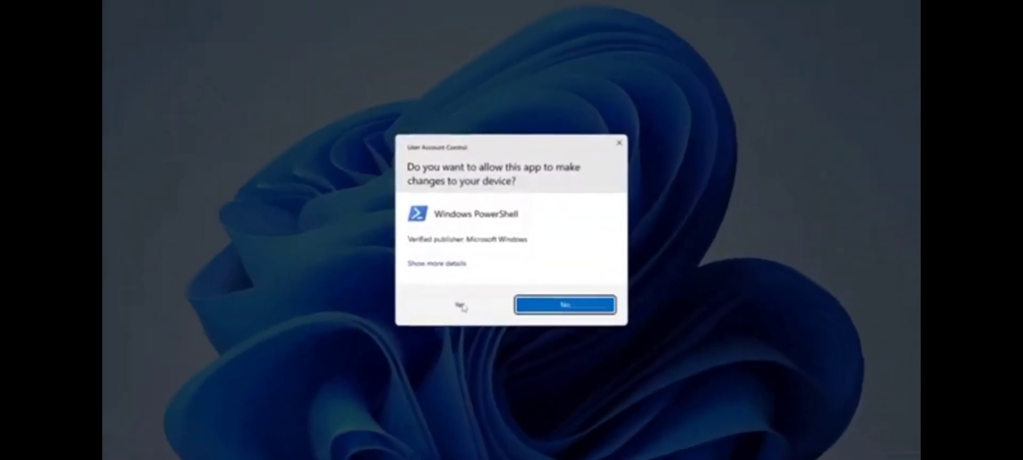
{"action": "left_click", "coordinate": [455, 314]}
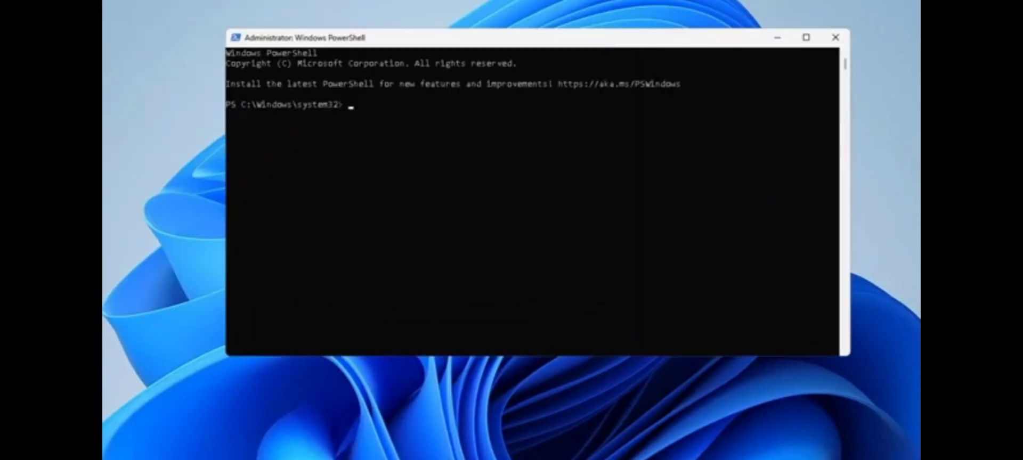
Copy the first Get-AppxPackage -allusers Microsoft.WindowsStore re-registration command from the Notepad file and run it in the administrator PowerShell window.
{"action": "left_click", "coordinate": [589, 459]}
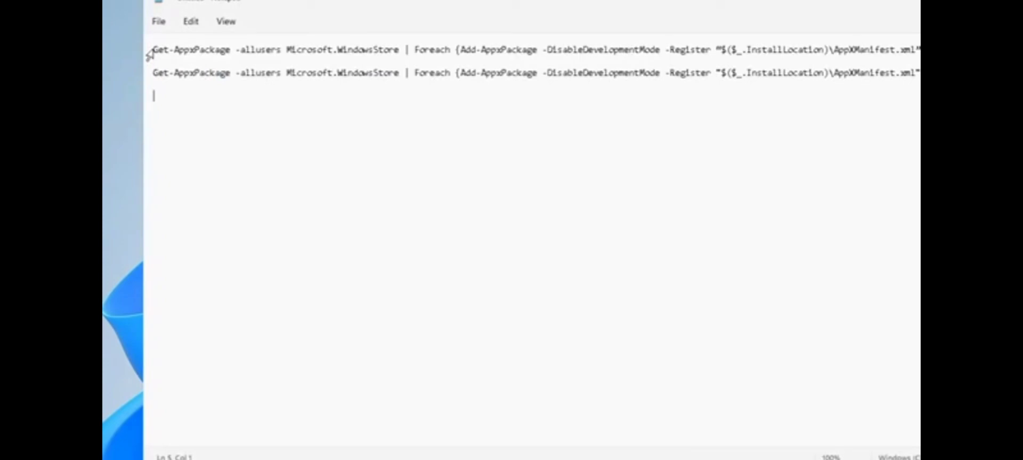
{"action": "left_click_drag", "start_coordinate": [153, 49], "coordinate": [918, 50]}
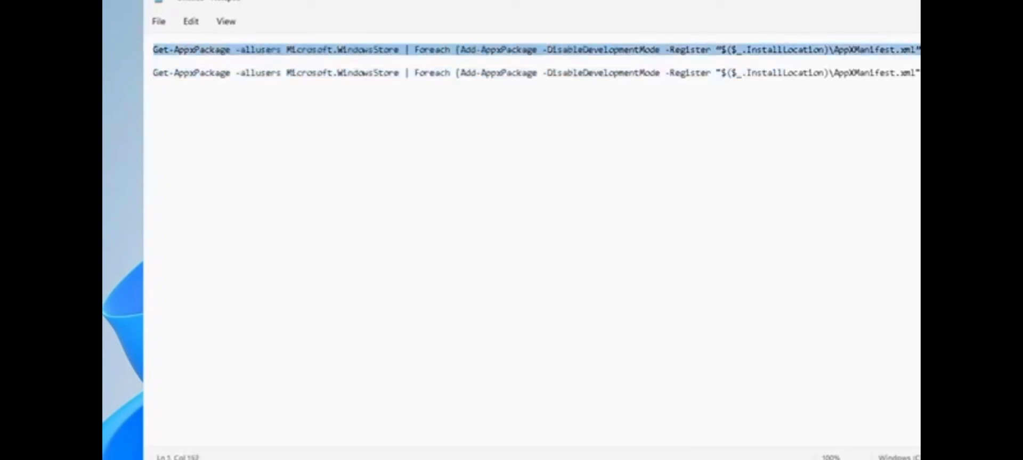
{"action": "key", "text": "alt+Tab"}
{"action": "left_click", "coordinate": [444, 127]}
{"action": "right_click", "coordinate": [373, 106]}
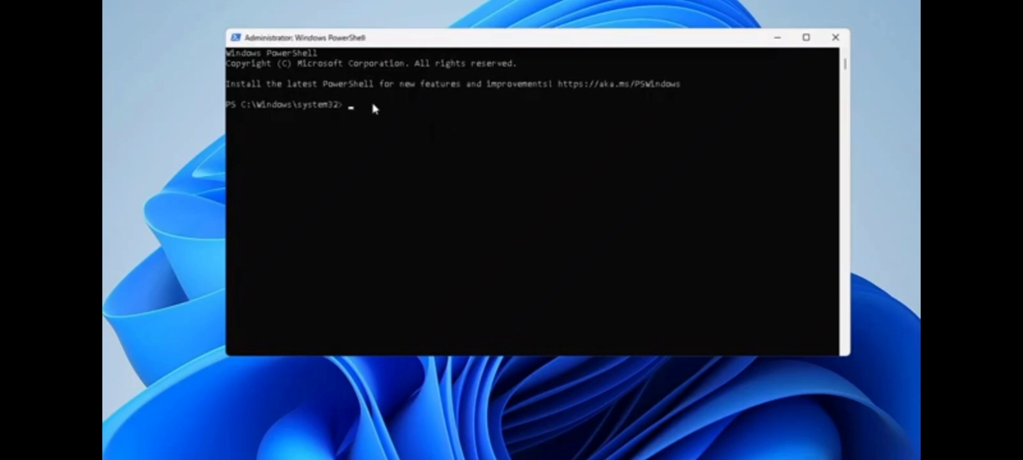
{"action": "right_click", "coordinate": [366, 106]}
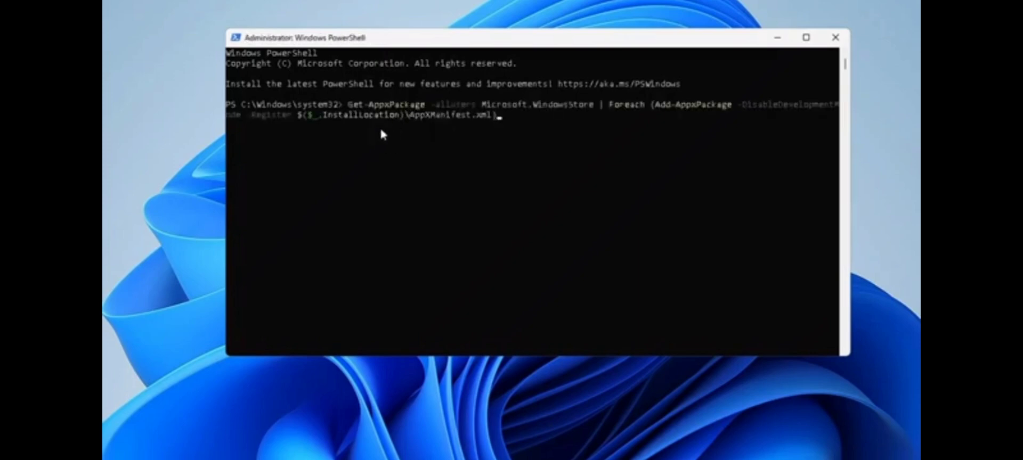
{"action": "key", "text": "Return"}
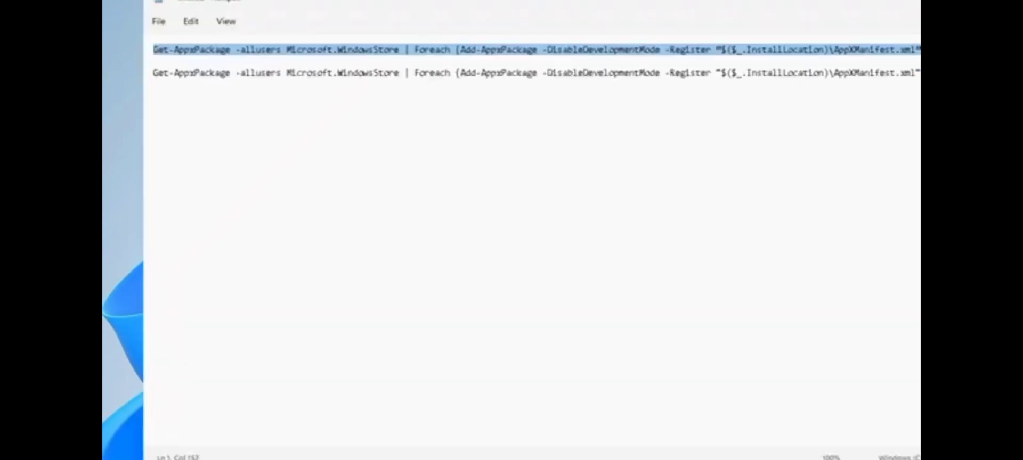
Copy the second Get-AppxPackage -allusers Microsoft.WindowsStore command from the Notepad file.
{"action": "left_click_drag", "start_coordinate": [148, 76], "coordinate": [155, 84]}
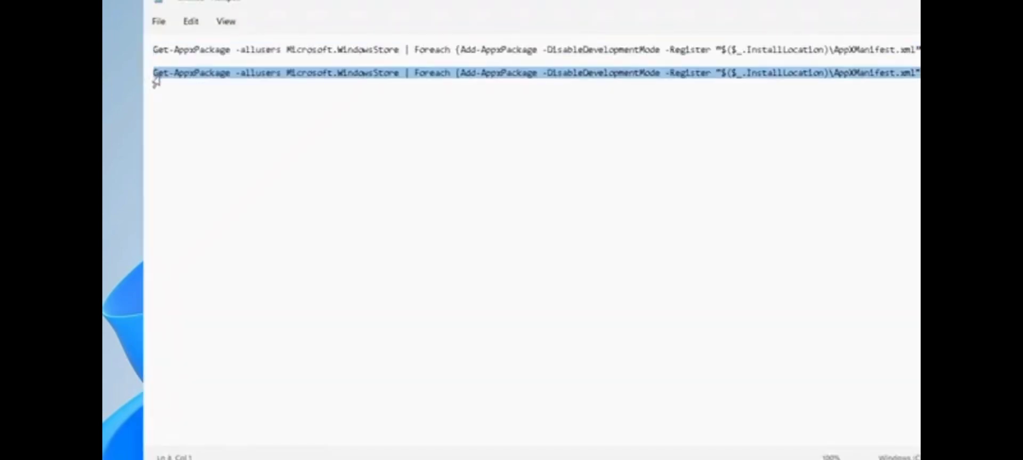
{"action": "right_click", "coordinate": [322, 78]}
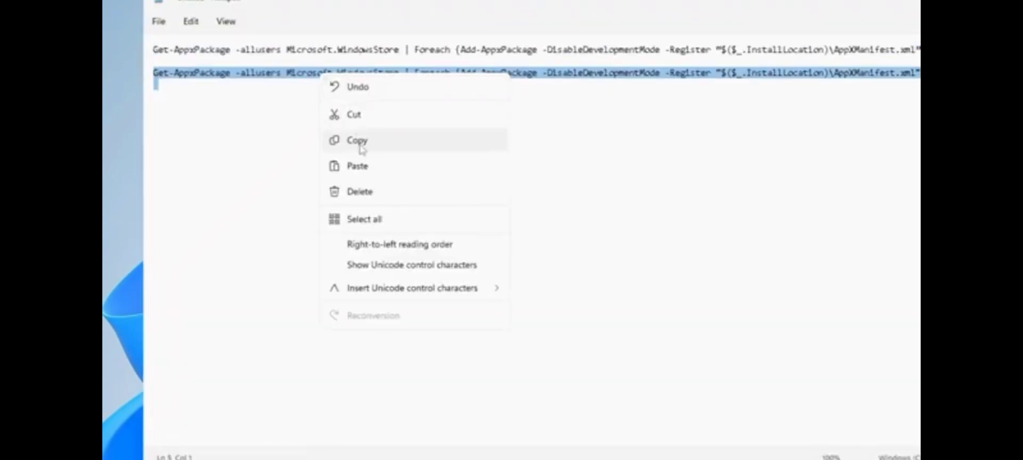